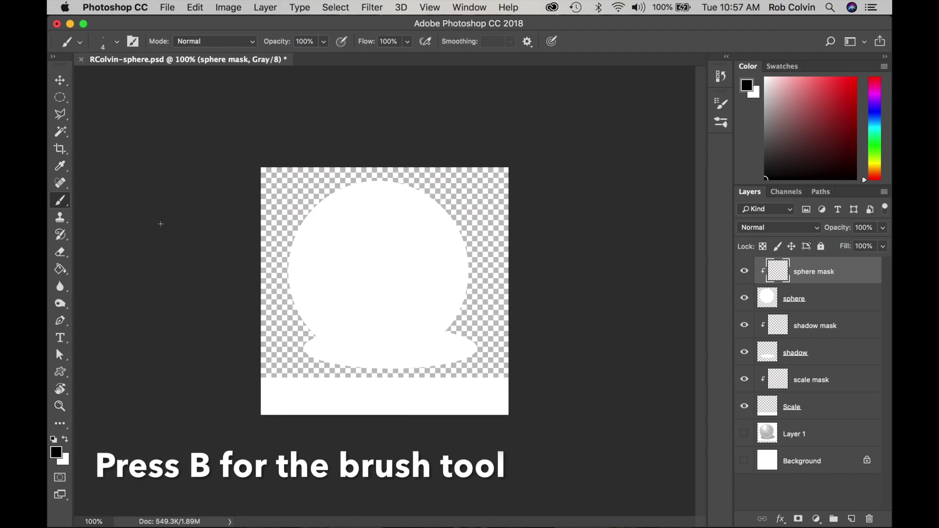
- Choose the Hard edge round brush preset at 4 px and 100% hardness and make the Brush tool active
{"action": "right_click", "coordinate": [398, 262]}
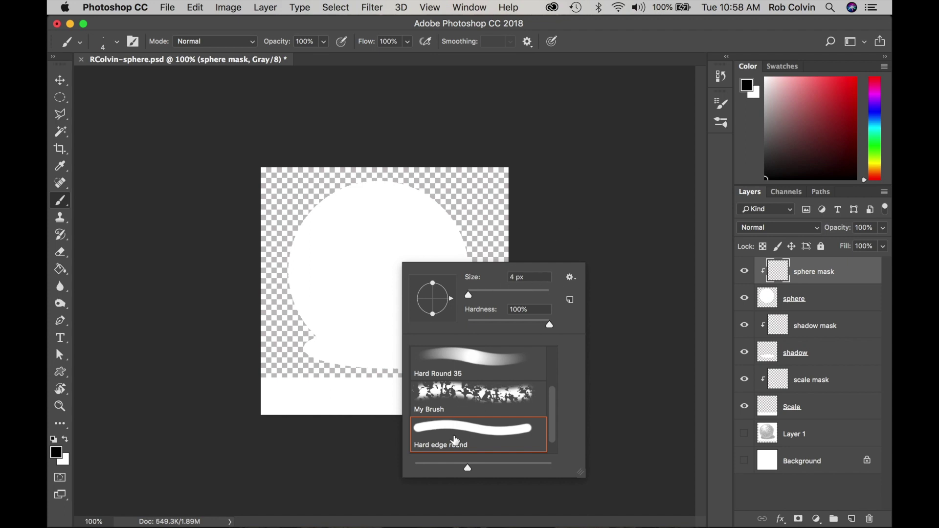
{"action": "double_click", "coordinate": [477, 441]}
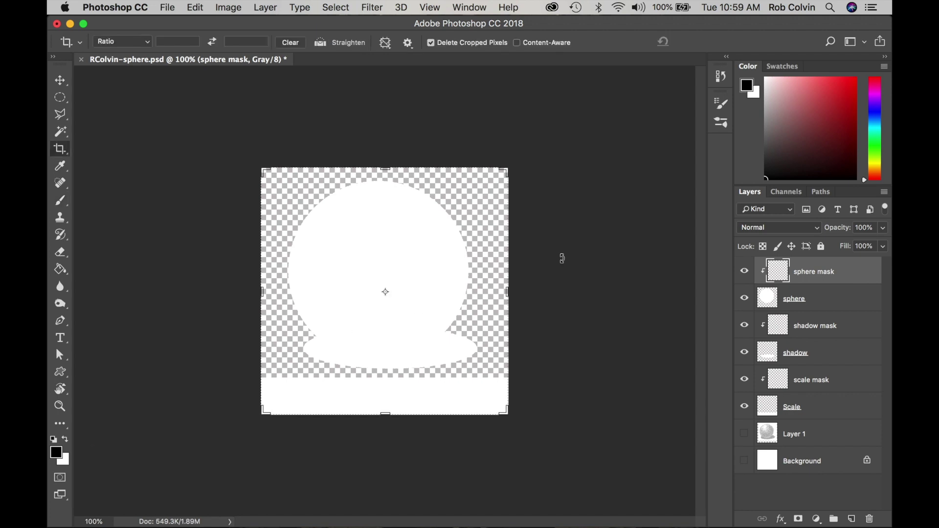
{"action": "key", "text": "b"}
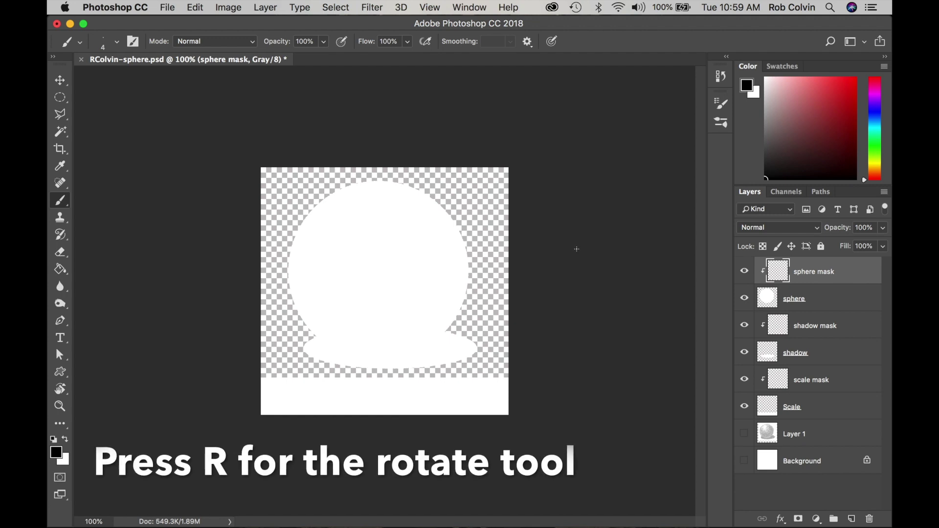
- Hatch the sphere on the sphere mask layer with roughly horizontal parallel black strokes, leaving the highlight area white
{"action": "key", "text": "r"}
{"action": "mouse_move", "coordinate": [549, 166]}
{"action": "left_mouse_down"}
{"action": "mouse_move", "coordinate": [582, 291]}
{"action": "mouse_move", "coordinate": [567, 377]}
{"action": "mouse_move", "coordinate": [531, 443]}
{"action": "mouse_move", "coordinate": [507, 432]}
{"action": "left_mouse_up"}
{"action": "key", "text": "b"}
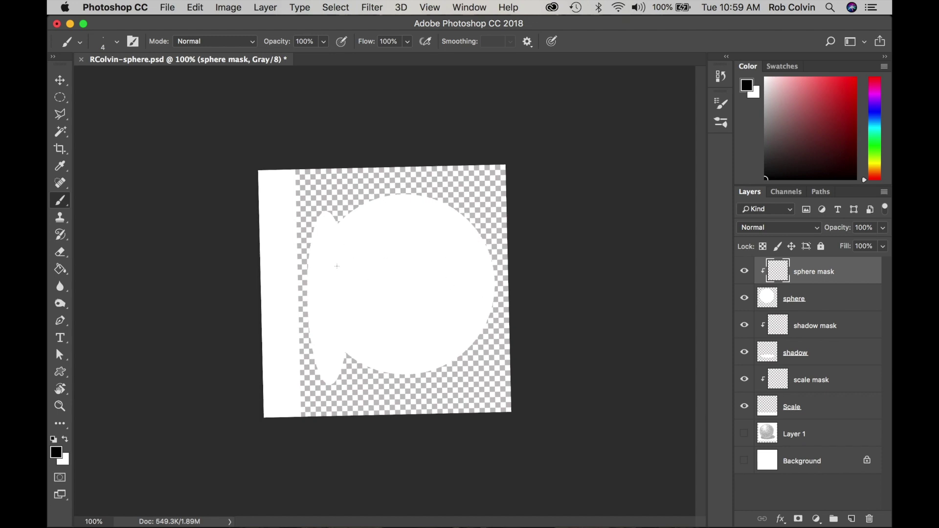
{"action": "left_click_drag", "start_coordinate": [332, 231], "coordinate": [337, 344]}
{"action": "left_click_drag", "start_coordinate": [348, 214], "coordinate": [346, 351]}
{"action": "left_click_drag", "start_coordinate": [358, 267], "coordinate": [363, 365]}
{"action": "left_click_drag", "start_coordinate": [375, 297], "coordinate": [376, 344]}
{"action": "left_click_drag", "start_coordinate": [384, 308], "coordinate": [386, 372]}
{"action": "mouse_move", "coordinate": [397, 324]}
{"action": "left_mouse_down"}
{"action": "mouse_move", "coordinate": [397, 375]}
{"action": "mouse_move", "coordinate": [410, 375]}
{"action": "left_mouse_up"}
{"action": "left_click_drag", "start_coordinate": [423, 342], "coordinate": [438, 368]}
{"action": "left_click_drag", "start_coordinate": [358, 206], "coordinate": [358, 269]}
{"action": "left_click_drag", "start_coordinate": [373, 195], "coordinate": [371, 257]}
{"action": "left_click_drag", "start_coordinate": [430, 196], "coordinate": [433, 224]}
{"action": "mouse_move", "coordinate": [372, 273]}
{"action": "left_mouse_down"}
{"action": "mouse_move", "coordinate": [373, 370]}
{"action": "mouse_move", "coordinate": [386, 316]}
{"action": "left_mouse_up"}
{"action": "left_click_drag", "start_coordinate": [408, 304], "coordinate": [409, 348]}
{"action": "left_click_drag", "start_coordinate": [355, 278], "coordinate": [353, 357]}
{"action": "mouse_move", "coordinate": [327, 244]}
{"action": "left_mouse_down"}
{"action": "mouse_move", "coordinate": [325, 324]}
{"action": "mouse_move", "coordinate": [321, 310]}
{"action": "left_mouse_up"}
- Cross the first hatching with a second set of parallel strokes about 30° off, keeping the highlight clear
{"action": "key", "text": "r"}
{"action": "left_click_drag", "start_coordinate": [437, 179], "coordinate": [490, 227]}
{"action": "left_click_drag", "start_coordinate": [318, 275], "coordinate": [327, 342]}
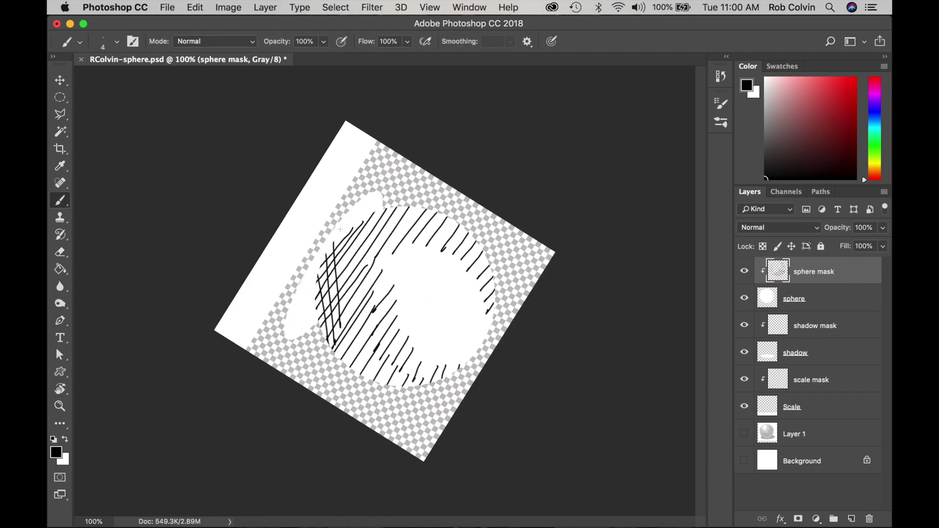
{"action": "left_click_drag", "start_coordinate": [343, 225], "coordinate": [344, 309]}
{"action": "left_click_drag", "start_coordinate": [386, 208], "coordinate": [387, 268]}
{"action": "left_click_drag", "start_coordinate": [482, 253], "coordinate": [490, 308]}
{"action": "left_click_drag", "start_coordinate": [356, 294], "coordinate": [356, 374]}
{"action": "left_click_drag", "start_coordinate": [381, 310], "coordinate": [382, 384]}
{"action": "left_click_drag", "start_coordinate": [439, 361], "coordinate": [440, 380]}
{"action": "left_click_drag", "start_coordinate": [376, 259], "coordinate": [377, 315]}
{"action": "left_click_drag", "start_coordinate": [400, 263], "coordinate": [401, 307]}
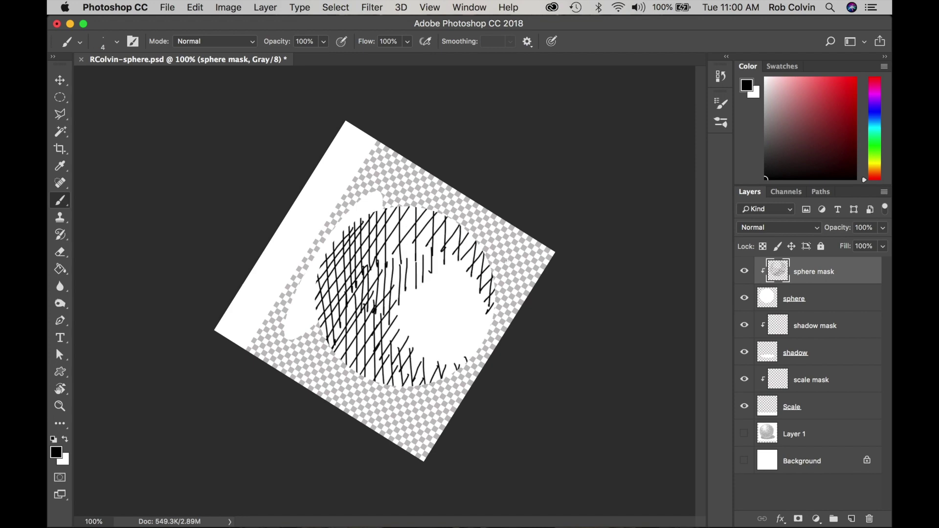
- Layer a third set of steep, nearly vertical strokes across the sphere's shaded areas and along its rim
{"action": "key", "text": "r"}
{"action": "left_click_drag", "start_coordinate": [506, 260], "coordinate": [491, 358]}
{"action": "left_click_drag", "start_coordinate": [326, 250], "coordinate": [318, 357]}
{"action": "left_click_drag", "start_coordinate": [332, 291], "coordinate": [325, 364]}
{"action": "left_click_drag", "start_coordinate": [364, 227], "coordinate": [348, 333]}
{"action": "left_click_drag", "start_coordinate": [385, 222], "coordinate": [376, 291]}
{"action": "left_click_drag", "start_coordinate": [461, 247], "coordinate": [452, 295]}
{"action": "left_click_drag", "start_coordinate": [483, 293], "coordinate": [477, 345]}
{"action": "left_click_drag", "start_coordinate": [341, 348], "coordinate": [333, 377]}
{"action": "left_click_drag", "start_coordinate": [351, 346], "coordinate": [345, 386]}
{"action": "left_click_drag", "start_coordinate": [361, 352], "coordinate": [353, 390]}
{"action": "left_click_drag", "start_coordinate": [368, 372], "coordinate": [364, 395]}
{"action": "left_click_drag", "start_coordinate": [423, 384], "coordinate": [418, 396]}
{"action": "left_click_drag", "start_coordinate": [432, 383], "coordinate": [428, 393]}
- Add a fourth set of steep hatch strokes slanting the opposite way over the sphere's shaded areas
{"action": "key", "text": "r"}
{"action": "left_click_drag", "start_coordinate": [518, 197], "coordinate": [547, 312]}
{"action": "left_click_drag", "start_coordinate": [443, 254], "coordinate": [451, 330]}
{"action": "left_click_drag", "start_coordinate": [449, 270], "coordinate": [461, 353]}
{"action": "left_click_drag", "start_coordinate": [294, 284], "coordinate": [296, 338]}
{"action": "left_click_drag", "start_coordinate": [308, 312], "coordinate": [309, 364]}
{"action": "left_click_drag", "start_coordinate": [406, 372], "coordinate": [407, 398]}
{"action": "left_click_drag", "start_coordinate": [332, 298], "coordinate": [332, 332]}
{"action": "left_click_drag", "start_coordinate": [356, 282], "coordinate": [356, 320]}
{"action": "left_click_drag", "start_coordinate": [410, 293], "coordinate": [418, 371]}
- Overlay the sphere's crosshatching with near-horizontal and shallow diagonal strokes to deepen the shading
{"action": "key", "text": "r"}
{"action": "mouse_move", "coordinate": [547, 234]}
{"action": "left_mouse_down"}
{"action": "mouse_move", "coordinate": [555, 266]}
{"action": "mouse_move", "coordinate": [517, 401]}
{"action": "left_mouse_up"}
{"action": "left_click_drag", "start_coordinate": [282, 299], "coordinate": [283, 331]}
{"action": "key", "text": "r"}
{"action": "left_click_drag", "start_coordinate": [542, 207], "coordinate": [561, 317]}
{"action": "left_click_drag", "start_coordinate": [285, 279], "coordinate": [286, 316]}
{"action": "left_click_drag", "start_coordinate": [345, 325], "coordinate": [342, 372]}
{"action": "left_click_drag", "start_coordinate": [381, 323], "coordinate": [378, 368]}
{"action": "left_click_drag", "start_coordinate": [388, 318], "coordinate": [384, 372]}
{"action": "left_click_drag", "start_coordinate": [404, 313], "coordinate": [399, 366]}
{"action": "left_click_drag", "start_coordinate": [444, 291], "coordinate": [445, 325]}
{"action": "left_click_drag", "start_coordinate": [328, 203], "coordinate": [324, 230]}
- Darken the sphere below and beside the highlight with near-vertical strokes running into the core shadow
{"action": "key", "text": "r"}
{"action": "left_click_drag", "start_coordinate": [504, 178], "coordinate": [548, 277]}
{"action": "left_click_drag", "start_coordinate": [301, 252], "coordinate": [300, 309]}
{"action": "left_click_drag", "start_coordinate": [354, 259], "coordinate": [355, 320]}
{"action": "left_click_drag", "start_coordinate": [369, 256], "coordinate": [369, 317]}
{"action": "left_click_drag", "start_coordinate": [393, 250], "coordinate": [393, 304]}
{"action": "left_click_drag", "start_coordinate": [402, 248], "coordinate": [402, 299]}
{"action": "mouse_move", "coordinate": [309, 286]}
{"action": "left_mouse_down"}
{"action": "mouse_move", "coordinate": [314, 322]}
{"action": "mouse_move", "coordinate": [342, 343]}
{"action": "left_mouse_up"}
{"action": "left_click_drag", "start_coordinate": [408, 299], "coordinate": [408, 338]}
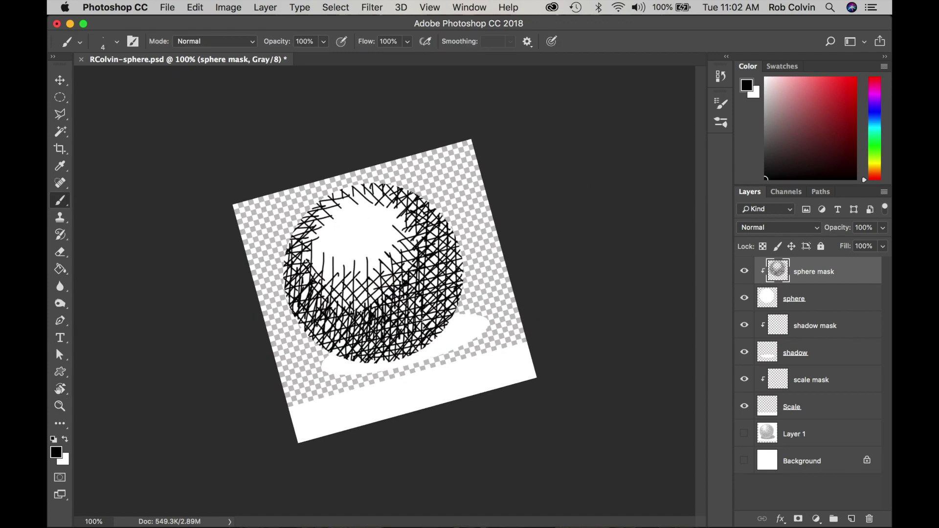
- Add another set of strokes about 40° off the previous one over the sphere's shaded sides
{"action": "key", "text": "r"}
{"action": "left_click_drag", "start_coordinate": [504, 178], "coordinate": [550, 273]}
{"action": "left_click_drag", "start_coordinate": [318, 242], "coordinate": [337, 327]}
{"action": "left_click_drag", "start_coordinate": [428, 300], "coordinate": [428, 327]}
{"action": "left_click_drag", "start_coordinate": [456, 274], "coordinate": [457, 298]}
- Paint short diagonal hatch strokes all around the sphere's rim, leaving the highlight open
{"action": "key", "text": "r"}
{"action": "left_click_drag", "start_coordinate": [511, 165], "coordinate": [555, 239]}
{"action": "left_click_drag", "start_coordinate": [317, 266], "coordinate": [317, 284]}
{"action": "mouse_move", "coordinate": [329, 292]}
{"action": "left_mouse_down"}
{"action": "mouse_move", "coordinate": [328, 314]}
{"action": "mouse_move", "coordinate": [352, 336]}
{"action": "left_mouse_up"}
{"action": "left_click_drag", "start_coordinate": [418, 314], "coordinate": [419, 341]}
{"action": "left_click_drag", "start_coordinate": [451, 309], "coordinate": [450, 333]}
{"action": "left_click_drag", "start_coordinate": [480, 282], "coordinate": [481, 305]}
{"action": "left_click_drag", "start_coordinate": [323, 218], "coordinate": [323, 257]}
{"action": "left_click_drag", "start_coordinate": [354, 203], "coordinate": [354, 221]}
{"action": "left_click_drag", "start_coordinate": [378, 188], "coordinate": [378, 211]}
{"action": "left_click_drag", "start_coordinate": [391, 183], "coordinate": [391, 204]}
{"action": "left_click_drag", "start_coordinate": [417, 185], "coordinate": [416, 198]}
- Thicken the sphere's rim and shaded side with short, nearly horizontal strokes crossing the diagonal ones
{"action": "key", "text": "r"}
{"action": "left_click_drag", "start_coordinate": [595, 206], "coordinate": [611, 309]}
{"action": "left_click_drag", "start_coordinate": [327, 234], "coordinate": [328, 252]}
{"action": "left_click_drag", "start_coordinate": [398, 199], "coordinate": [399, 223]}
{"action": "left_click_drag", "start_coordinate": [436, 205], "coordinate": [436, 222]}
{"action": "left_click_drag", "start_coordinate": [321, 281], "coordinate": [321, 306]}
{"action": "mouse_move", "coordinate": [345, 318]}
{"action": "left_mouse_down"}
{"action": "mouse_move", "coordinate": [346, 340]}
{"action": "mouse_move", "coordinate": [392, 369]}
{"action": "left_mouse_up"}
{"action": "left_click_drag", "start_coordinate": [441, 336], "coordinate": [441, 360]}
{"action": "left_click_drag", "start_coordinate": [487, 278], "coordinate": [487, 317]}
{"action": "left_click_drag", "start_coordinate": [471, 228], "coordinate": [472, 247]}
- Darken the sphere's right edge with rows of short overlapping strokes
{"action": "key", "text": "r"}
{"action": "left_click_drag", "start_coordinate": [529, 215], "coordinate": [539, 344]}
{"action": "left_click_drag", "start_coordinate": [330, 245], "coordinate": [331, 285]}
{"action": "left_click_drag", "start_coordinate": [356, 256], "coordinate": [357, 275]}
{"action": "left_click_drag", "start_coordinate": [398, 226], "coordinate": [399, 245]}
{"action": "left_click_drag", "start_coordinate": [406, 222], "coordinate": [407, 240]}
{"action": "left_click_drag", "start_coordinate": [332, 303], "coordinate": [335, 317]}
{"action": "left_click_drag", "start_coordinate": [371, 355], "coordinate": [387, 376]}
{"action": "left_click_drag", "start_coordinate": [418, 368], "coordinate": [420, 380]}
{"action": "left_click_drag", "start_coordinate": [332, 322], "coordinate": [322, 333]}
{"action": "left_click_drag", "start_coordinate": [343, 343], "coordinate": [333, 353]}
{"action": "left_click_drag", "start_coordinate": [387, 371], "coordinate": [377, 383]}
{"action": "left_click_drag", "start_coordinate": [404, 375], "coordinate": [392, 387]}
- Build up denser crosshatching over the sphere's shaded side and around its rim with strokes at further angles
{"action": "key", "text": "r"}
{"action": "left_click_drag", "start_coordinate": [504, 133], "coordinate": [579, 254]}
{"action": "key", "text": "r"}
{"action": "mouse_move", "coordinate": [522, 207]}
{"action": "left_mouse_down"}
{"action": "mouse_move", "coordinate": [540, 334]}
{"action": "mouse_move", "coordinate": [528, 363]}
{"action": "left_mouse_up"}
{"action": "left_click_drag", "start_coordinate": [307, 258], "coordinate": [305, 270]}
{"action": "left_click_drag", "start_coordinate": [321, 236], "coordinate": [318, 256]}
{"action": "mouse_move", "coordinate": [369, 235]}
{"action": "left_mouse_down"}
{"action": "mouse_move", "coordinate": [367, 257]}
{"action": "mouse_move", "coordinate": [384, 259]}
{"action": "left_mouse_up"}
{"action": "left_click_drag", "start_coordinate": [444, 251], "coordinate": [452, 307]}
{"action": "left_click_drag", "start_coordinate": [460, 320], "coordinate": [456, 350]}
{"action": "left_click_drag", "start_coordinate": [320, 294], "coordinate": [320, 331]}
{"action": "left_click_drag", "start_coordinate": [327, 291], "coordinate": [335, 334]}
{"action": "left_click_drag", "start_coordinate": [362, 290], "coordinate": [362, 328]}
{"action": "left_click_drag", "start_coordinate": [404, 293], "coordinate": [410, 329]}
{"action": "left_click_drag", "start_coordinate": [370, 261], "coordinate": [370, 277]}
{"action": "mouse_move", "coordinate": [309, 326]}
{"action": "left_mouse_down"}
{"action": "mouse_move", "coordinate": [309, 374]}
{"action": "mouse_move", "coordinate": [349, 396]}
{"action": "left_mouse_up"}
{"action": "left_click_drag", "start_coordinate": [374, 367], "coordinate": [376, 399]}
- Fill in the midtones between the core shadow and the highlight with short, roughly horizontal strokes
{"action": "key", "text": "r"}
{"action": "left_click_drag", "start_coordinate": [601, 239], "coordinate": [580, 397]}
{"action": "left_click_drag", "start_coordinate": [298, 323], "coordinate": [301, 362]}
{"action": "mouse_move", "coordinate": [342, 336]}
{"action": "left_mouse_down"}
{"action": "mouse_move", "coordinate": [343, 366]}
{"action": "mouse_move", "coordinate": [357, 368]}
{"action": "left_mouse_up"}
{"action": "left_click_drag", "start_coordinate": [364, 330], "coordinate": [366, 360]}
{"action": "left_click_drag", "start_coordinate": [436, 319], "coordinate": [436, 344]}
{"action": "left_click_drag", "start_coordinate": [285, 267], "coordinate": [286, 297]}
{"action": "left_click_drag", "start_coordinate": [332, 242], "coordinate": [331, 281]}
{"action": "mouse_move", "coordinate": [356, 252]}
{"action": "left_mouse_down"}
{"action": "mouse_move", "coordinate": [355, 288]}
{"action": "mouse_move", "coordinate": [374, 292]}
{"action": "left_mouse_up"}
{"action": "left_click_drag", "start_coordinate": [383, 245], "coordinate": [394, 277]}
{"action": "mouse_move", "coordinate": [385, 285]}
{"action": "left_mouse_down"}
{"action": "mouse_move", "coordinate": [385, 324]}
{"action": "mouse_move", "coordinate": [394, 324]}
{"action": "left_mouse_up"}
{"action": "left_click_drag", "start_coordinate": [399, 314], "coordinate": [399, 327]}
{"action": "left_click_drag", "start_coordinate": [402, 266], "coordinate": [409, 280]}
{"action": "mouse_move", "coordinate": [374, 242]}
{"action": "left_mouse_down"}
{"action": "mouse_move", "coordinate": [381, 249]}
{"action": "mouse_move", "coordinate": [366, 245]}
{"action": "mouse_move", "coordinate": [405, 273]}
{"action": "left_mouse_up"}
{"action": "left_click_drag", "start_coordinate": [416, 288], "coordinate": [424, 296]}
{"action": "left_click_drag", "start_coordinate": [387, 246], "coordinate": [393, 258]}
- Extend short hatch strokes into the lower-left edge of the highlight to soften its transition
{"action": "key", "text": "r"}
{"action": "mouse_move", "coordinate": [558, 150]}
{"action": "left_mouse_down"}
{"action": "mouse_move", "coordinate": [572, 168]}
{"action": "mouse_move", "coordinate": [607, 318]}
{"action": "left_mouse_up"}
{"action": "left_click_drag", "start_coordinate": [322, 283], "coordinate": [331, 327]}
{"action": "left_click_drag", "start_coordinate": [331, 285], "coordinate": [338, 326]}
{"action": "left_click_drag", "start_coordinate": [334, 281], "coordinate": [345, 322]}
{"action": "left_click_drag", "start_coordinate": [355, 277], "coordinate": [359, 317]}
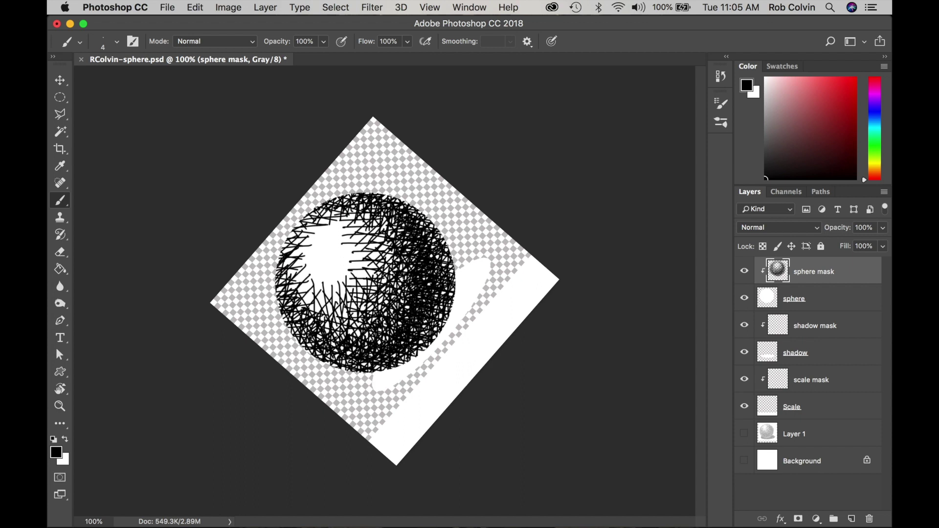
- Add short hatch strokes around the highlight's left edge, the sphere's upper area and its lower rim
{"action": "left_click_drag", "start_coordinate": [298, 273], "coordinate": [304, 290]}
{"action": "left_click_drag", "start_coordinate": [301, 284], "coordinate": [307, 308]}
{"action": "left_click_drag", "start_coordinate": [290, 257], "coordinate": [298, 280]}
{"action": "left_click_drag", "start_coordinate": [280, 240], "coordinate": [286, 261]}
{"action": "left_click_drag", "start_coordinate": [383, 206], "coordinate": [384, 224]}
{"action": "left_click_drag", "start_coordinate": [361, 200], "coordinate": [363, 215]}
{"action": "left_click_drag", "start_coordinate": [379, 215], "coordinate": [379, 228]}
{"action": "left_click_drag", "start_coordinate": [382, 335], "coordinate": [384, 350]}
{"action": "left_click_drag", "start_coordinate": [411, 321], "coordinate": [413, 331]}
{"action": "left_click_drag", "start_coordinate": [339, 323], "coordinate": [341, 341]}
{"action": "left_click_drag", "start_coordinate": [329, 326], "coordinate": [330, 347]}
{"action": "left_click_drag", "start_coordinate": [313, 317], "coordinate": [315, 333]}
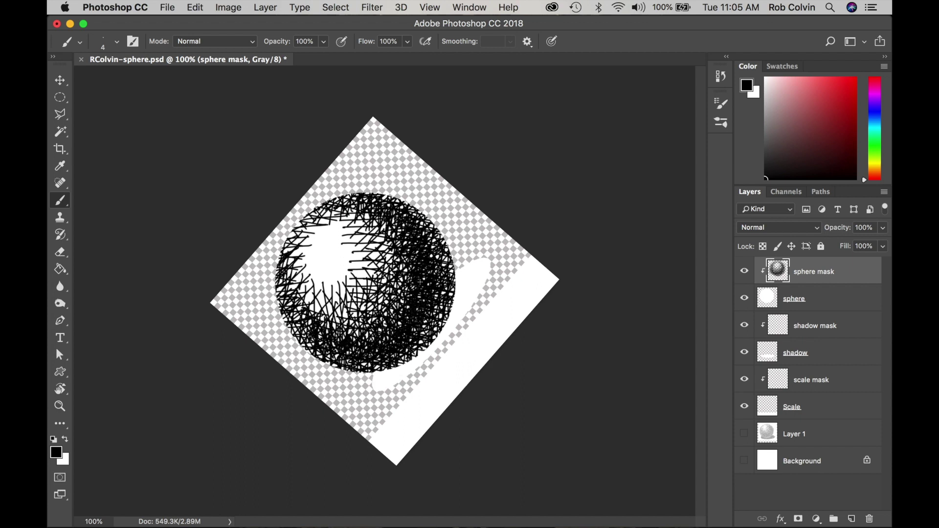
- Extend slightly longer hatch strokes across the midtones and the fringe surrounding the sphere's white highlight
{"action": "left_click_drag", "start_coordinate": [282, 283], "coordinate": [281, 306]}
{"action": "left_click_drag", "start_coordinate": [308, 282], "coordinate": [308, 307]}
{"action": "left_click_drag", "start_coordinate": [358, 258], "coordinate": [358, 290]}
{"action": "left_click_drag", "start_coordinate": [375, 251], "coordinate": [375, 277]}
{"action": "left_click_drag", "start_coordinate": [388, 231], "coordinate": [388, 273]}
{"action": "mouse_move", "coordinate": [321, 204]}
{"action": "left_mouse_down"}
{"action": "mouse_move", "coordinate": [320, 232]}
{"action": "mouse_move", "coordinate": [348, 233]}
{"action": "left_mouse_up"}
{"action": "left_click_drag", "start_coordinate": [357, 210], "coordinate": [357, 239]}
{"action": "left_click_drag", "start_coordinate": [302, 229], "coordinate": [302, 243]}
{"action": "left_click_drag", "start_coordinate": [311, 211], "coordinate": [312, 240]}
{"action": "left_click_drag", "start_coordinate": [328, 211], "coordinate": [329, 232]}
- Rotate the canvas and add short strokes beside the highlight and along the sphere's upper-right rim
{"action": "key", "text": "r"}
{"action": "left_click_drag", "start_coordinate": [514, 150], "coordinate": [561, 354]}
{"action": "left_click_drag", "start_coordinate": [317, 220], "coordinate": [311, 235]}
{"action": "left_click_drag", "start_coordinate": [402, 183], "coordinate": [404, 208]}
{"action": "left_click_drag", "start_coordinate": [413, 186], "coordinate": [414, 209]}
{"action": "left_click_drag", "start_coordinate": [423, 205], "coordinate": [425, 221]}
{"action": "left_click_drag", "start_coordinate": [435, 212], "coordinate": [436, 228]}
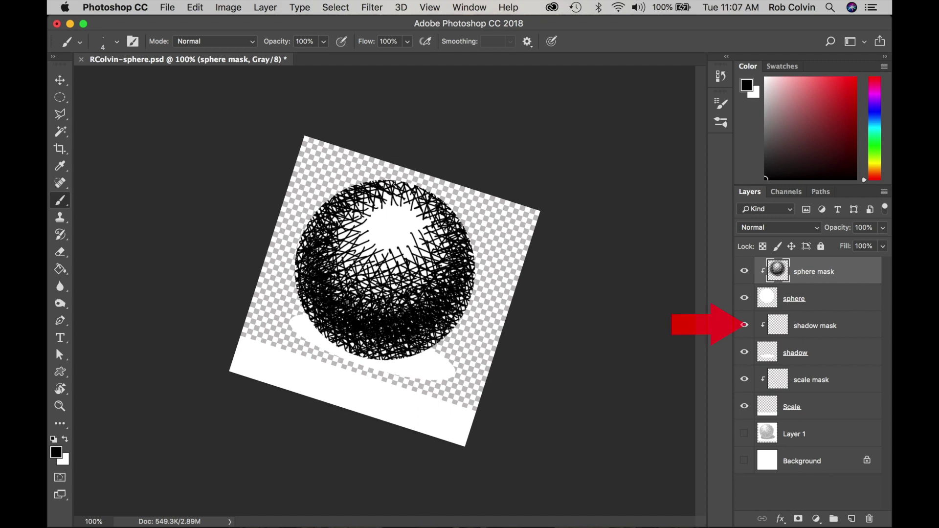
- On the shadow mask layer, lay a first pass of black hatch strokes across the cast shadow from end to end
{"action": "left_click", "coordinate": [826, 327]}
{"action": "left_click_drag", "start_coordinate": [298, 315], "coordinate": [298, 335]}
{"action": "mouse_move", "coordinate": [307, 318]}
{"action": "left_mouse_down"}
{"action": "mouse_move", "coordinate": [307, 342]}
{"action": "mouse_move", "coordinate": [324, 351]}
{"action": "left_mouse_up"}
{"action": "mouse_move", "coordinate": [336, 343]}
{"action": "left_mouse_down"}
{"action": "mouse_move", "coordinate": [336, 355]}
{"action": "mouse_move", "coordinate": [364, 367]}
{"action": "left_mouse_up"}
{"action": "mouse_move", "coordinate": [385, 360]}
{"action": "left_mouse_down"}
{"action": "mouse_move", "coordinate": [386, 373]}
{"action": "mouse_move", "coordinate": [408, 377]}
{"action": "left_mouse_up"}
{"action": "left_click_drag", "start_coordinate": [417, 353], "coordinate": [426, 379]}
{"action": "left_click_drag", "start_coordinate": [434, 351], "coordinate": [435, 380]}
{"action": "left_click_drag", "start_coordinate": [440, 355], "coordinate": [441, 381]}
{"action": "left_click_drag", "start_coordinate": [449, 361], "coordinate": [449, 379]}
- Cross the cast shadow's first hatching with a second, denser set of strokes from a new canvas angle
{"action": "key", "text": "r"}
{"action": "mouse_move", "coordinate": [577, 259]}
{"action": "left_mouse_down"}
{"action": "mouse_move", "coordinate": [505, 482]}
{"action": "mouse_move", "coordinate": [411, 489]}
{"action": "left_mouse_up"}
{"action": "left_click_drag", "start_coordinate": [330, 221], "coordinate": [335, 241]}
{"action": "left_click_drag", "start_coordinate": [336, 216], "coordinate": [339, 233]}
{"action": "left_click_drag", "start_coordinate": [340, 210], "coordinate": [348, 224]}
{"action": "left_click_drag", "start_coordinate": [352, 196], "coordinate": [356, 220]}
{"action": "left_click_drag", "start_coordinate": [359, 195], "coordinate": [362, 216]}
{"action": "left_click_drag", "start_coordinate": [364, 197], "coordinate": [366, 212]}
{"action": "left_click_drag", "start_coordinate": [297, 307], "coordinate": [301, 356]}
{"action": "left_click_drag", "start_coordinate": [322, 236], "coordinate": [320, 261]}
{"action": "left_click_drag", "start_coordinate": [330, 230], "coordinate": [326, 248]}
{"action": "left_click_drag", "start_coordinate": [296, 320], "coordinate": [294, 354]}
{"action": "left_click_drag", "start_coordinate": [304, 298], "coordinate": [299, 357]}
{"action": "left_click_drag", "start_coordinate": [312, 285], "coordinate": [305, 350]}
{"action": "left_click_drag", "start_coordinate": [320, 268], "coordinate": [309, 341]}
- Hatch the cast shadow in a third direction with short strokes after turning the canvas again
{"action": "key", "text": "r"}
{"action": "mouse_move", "coordinate": [467, 186]}
{"action": "left_mouse_down"}
{"action": "mouse_move", "coordinate": [509, 240]}
{"action": "mouse_move", "coordinate": [519, 285]}
{"action": "left_mouse_up"}
{"action": "key", "text": "b"}
{"action": "left_click_drag", "start_coordinate": [289, 251], "coordinate": [289, 273]}
{"action": "left_click_drag", "start_coordinate": [298, 248], "coordinate": [305, 273]}
{"action": "left_click_drag", "start_coordinate": [313, 251], "coordinate": [313, 275]}
{"action": "left_click_drag", "start_coordinate": [318, 234], "coordinate": [319, 265]}
{"action": "left_click_drag", "start_coordinate": [325, 230], "coordinate": [325, 255]}
{"action": "left_click_drag", "start_coordinate": [396, 208], "coordinate": [396, 218]}
{"action": "left_click_drag", "start_coordinate": [404, 208], "coordinate": [404, 218]}
{"action": "left_click_drag", "start_coordinate": [412, 205], "coordinate": [411, 220]}
{"action": "left_click_drag", "start_coordinate": [425, 206], "coordinate": [435, 224]}
- Layer a further set of short strokes along the cast shadow from another angle to deepen its tone
{"action": "key", "text": "r"}
{"action": "left_click_drag", "start_coordinate": [398, 182], "coordinate": [486, 249]}
{"action": "key", "text": "b"}
{"action": "left_click_drag", "start_coordinate": [362, 200], "coordinate": [362, 212]}
{"action": "left_click_drag", "start_coordinate": [367, 200], "coordinate": [366, 215]}
{"action": "left_click_drag", "start_coordinate": [380, 200], "coordinate": [387, 221]}
{"action": "mouse_move", "coordinate": [363, 186]}
{"action": "left_mouse_down"}
{"action": "mouse_move", "coordinate": [363, 212]}
{"action": "mouse_move", "coordinate": [391, 217]}
{"action": "left_mouse_up"}
{"action": "left_click_drag", "start_coordinate": [398, 206], "coordinate": [397, 222]}
{"action": "left_click_drag", "start_coordinate": [407, 209], "coordinate": [406, 224]}
{"action": "left_click_drag", "start_coordinate": [460, 257], "coordinate": [460, 279]}
{"action": "left_click_drag", "start_coordinate": [472, 276], "coordinate": [470, 302]}
{"action": "left_click_drag", "start_coordinate": [475, 283], "coordinate": [475, 305]}
{"action": "left_click_drag", "start_coordinate": [481, 288], "coordinate": [481, 302]}
- Turn the canvas and fill lighter patches at the cast shadow's ends and middle with short strokes
{"action": "key", "text": "r"}
{"action": "left_click_drag", "start_coordinate": [563, 199], "coordinate": [582, 325]}
{"action": "key", "text": "b"}
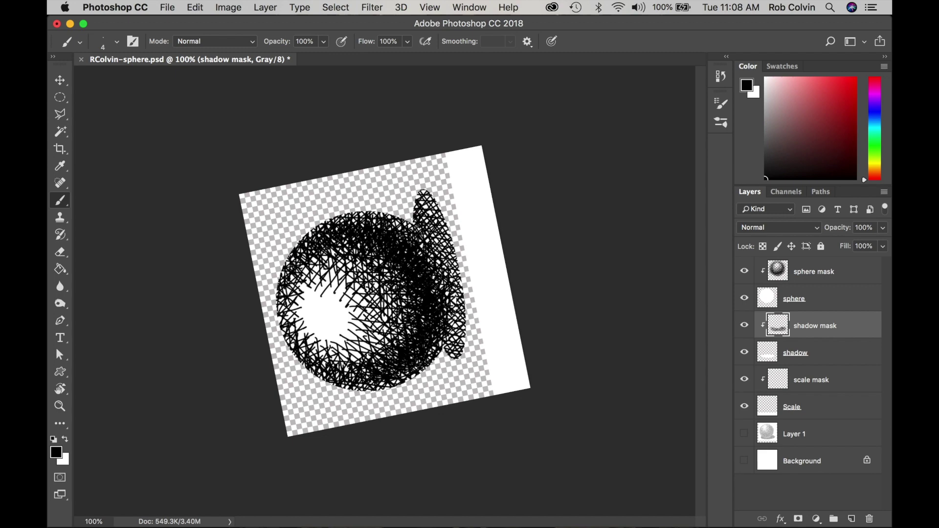
{"action": "left_click_drag", "start_coordinate": [453, 314], "coordinate": [456, 337]}
{"action": "left_click_drag", "start_coordinate": [420, 212], "coordinate": [425, 228]}
{"action": "left_click_drag", "start_coordinate": [428, 211], "coordinate": [435, 223]}
{"action": "left_click_drag", "start_coordinate": [434, 235], "coordinate": [454, 275]}
- Add strokes following the cast shadow's outer edge, then reset the canvas rotation to upright
{"action": "key", "text": "r"}
{"action": "left_click_drag", "start_coordinate": [537, 196], "coordinate": [562, 323]}
{"action": "key", "text": "b"}
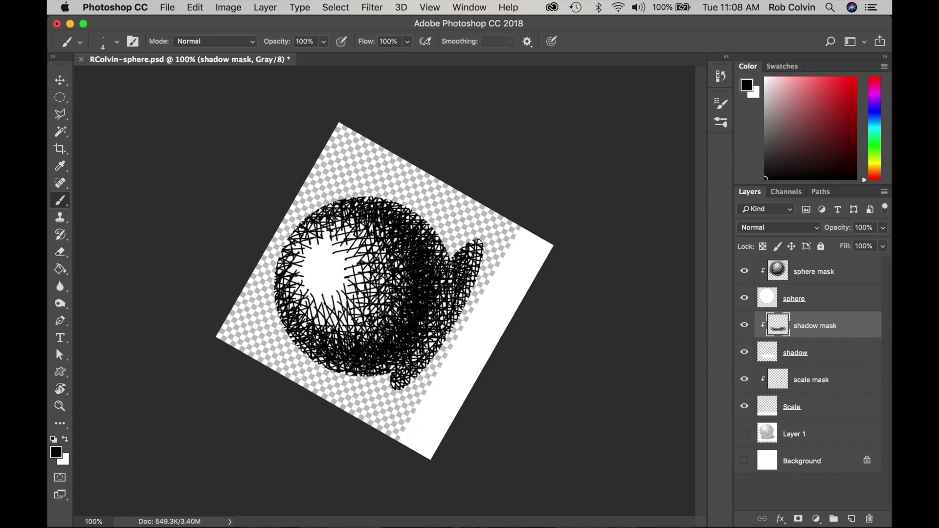
{"action": "left_click_drag", "start_coordinate": [443, 336], "coordinate": [412, 370]}
{"action": "left_click_drag", "start_coordinate": [469, 278], "coordinate": [446, 327]}
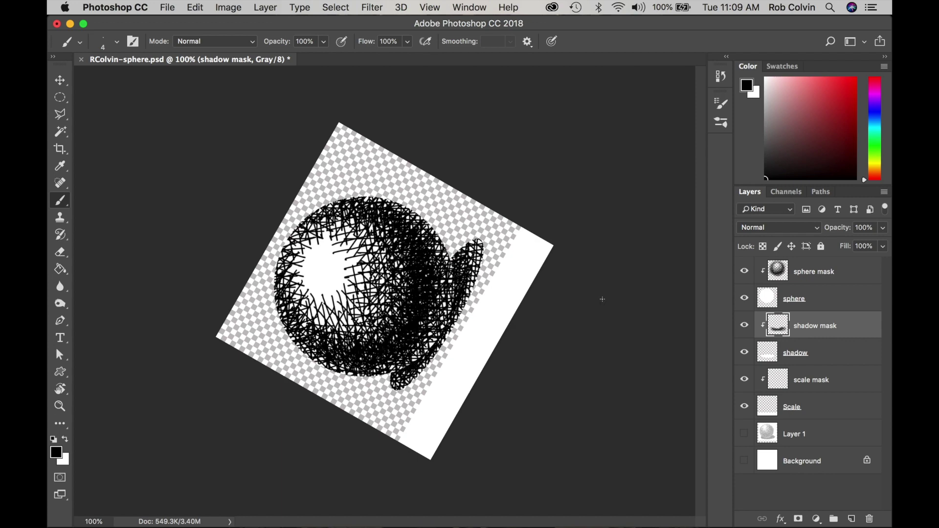
{"action": "key", "text": "r"}
{"action": "key", "text": "Escape"}
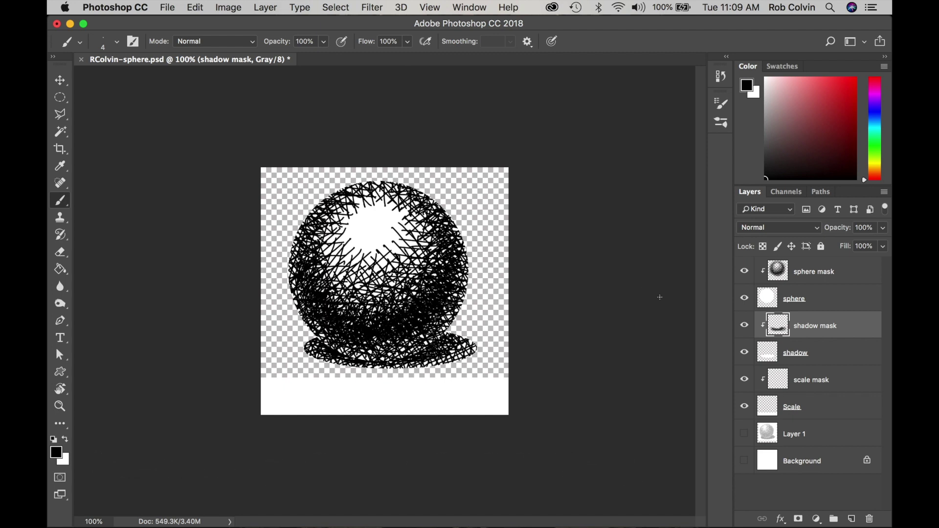
- On the scale mask layer, draw vertical black lines across the value scale, spaced tightly at the right end and wider toward the left
{"action": "left_click", "coordinate": [821, 379]}
{"action": "mouse_move", "coordinate": [502, 376]}
{"action": "left_mouse_down"}
{"action": "mouse_move", "coordinate": [502, 416]}
{"action": "mouse_move", "coordinate": [480, 416]}
{"action": "left_mouse_up"}
{"action": "left_click_drag", "start_coordinate": [487, 376], "coordinate": [487, 416]}
{"action": "mouse_move", "coordinate": [495, 376]}
{"action": "left_mouse_down"}
{"action": "mouse_move", "coordinate": [495, 416]}
{"action": "mouse_move", "coordinate": [506, 416]}
{"action": "left_mouse_up"}
{"action": "left_click_drag", "start_coordinate": [471, 375], "coordinate": [468, 416]}
{"action": "left_click_drag", "start_coordinate": [459, 376], "coordinate": [461, 416]}
{"action": "left_click_drag", "start_coordinate": [449, 376], "coordinate": [447, 416]}
{"action": "left_click_drag", "start_coordinate": [431, 375], "coordinate": [429, 416]}
{"action": "left_click_drag", "start_coordinate": [388, 375], "coordinate": [385, 417]}
{"action": "left_click_drag", "start_coordinate": [342, 376], "coordinate": [340, 416]}
{"action": "left_click_drag", "start_coordinate": [288, 376], "coordinate": [286, 416]}
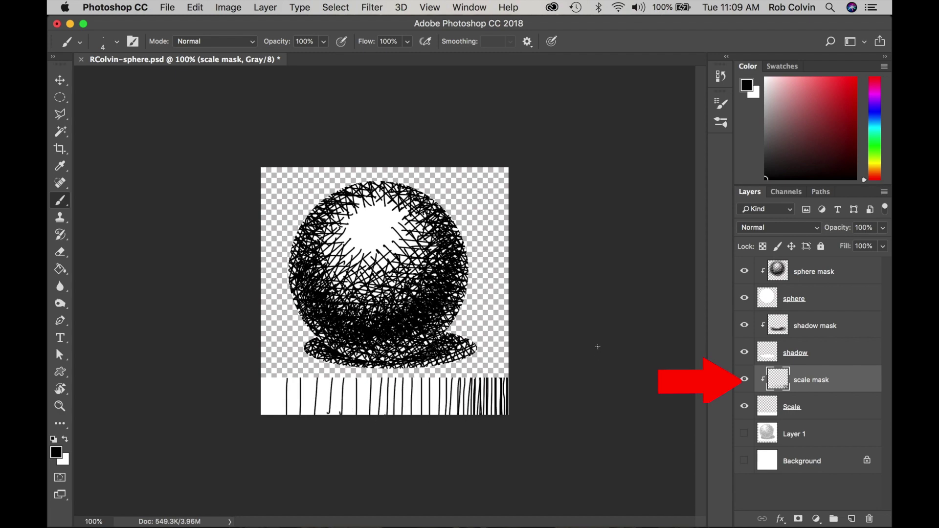
- Rotate the canvas and cross the value scale's vertical lines with a second set of hatch strokes
{"action": "key", "text": "r"}
{"action": "left_click_drag", "start_coordinate": [597, 347], "coordinate": [483, 488]}
{"action": "left_click_drag", "start_coordinate": [318, 353], "coordinate": [319, 404]}
{"action": "left_click_drag", "start_coordinate": [363, 399], "coordinate": [371, 465]}
{"action": "left_click_drag", "start_coordinate": [356, 392], "coordinate": [356, 443]}
{"action": "mouse_move", "coordinate": [280, 305]}
{"action": "left_mouse_down"}
{"action": "mouse_move", "coordinate": [280, 357]}
{"action": "mouse_move", "coordinate": [253, 329]}
{"action": "left_mouse_up"}
- Build up the value scale's gradation with hatch strokes from two further canvas angles
{"action": "key", "text": "r"}
{"action": "left_click_drag", "start_coordinate": [559, 202], "coordinate": [528, 423]}
{"action": "left_click_drag", "start_coordinate": [234, 307], "coordinate": [234, 344]}
{"action": "left_click_drag", "start_coordinate": [245, 278], "coordinate": [245, 332]}
{"action": "mouse_move", "coordinate": [266, 254]}
{"action": "left_mouse_down"}
{"action": "mouse_move", "coordinate": [265, 325]}
{"action": "mouse_move", "coordinate": [282, 292]}
{"action": "left_mouse_up"}
{"action": "key", "text": "r"}
{"action": "mouse_move", "coordinate": [602, 225]}
{"action": "left_mouse_down"}
{"action": "mouse_move", "coordinate": [612, 287]}
{"action": "mouse_move", "coordinate": [603, 353]}
{"action": "left_mouse_up"}
{"action": "left_click_drag", "start_coordinate": [259, 239], "coordinate": [397, 144]}
- Darken the value scale with another full pass of strokes at a new angle, densest at the dark end
{"action": "key", "text": "r"}
{"action": "left_click_drag", "start_coordinate": [601, 205], "coordinate": [605, 288]}
{"action": "left_click_drag", "start_coordinate": [382, 169], "coordinate": [383, 199]}
{"action": "left_click_drag", "start_coordinate": [397, 165], "coordinate": [396, 203]}
{"action": "left_click_drag", "start_coordinate": [424, 173], "coordinate": [423, 214]}
{"action": "left_click_drag", "start_coordinate": [445, 182], "coordinate": [444, 221]}
{"action": "left_click_drag", "start_coordinate": [523, 214], "coordinate": [521, 252]}
{"action": "left_click_drag", "start_coordinate": [509, 210], "coordinate": [508, 247]}
{"action": "left_click_drag", "start_coordinate": [465, 190], "coordinate": [463, 229]}
{"action": "left_click_drag", "start_coordinate": [489, 219], "coordinate": [488, 239]}
- Draw strokes running lengthwise along both edges of the value scale, then reset the canvas rotation
{"action": "key", "text": "r"}
{"action": "mouse_move", "coordinate": [598, 219]}
{"action": "left_mouse_down"}
{"action": "mouse_move", "coordinate": [591, 248]}
{"action": "mouse_move", "coordinate": [546, 155]}
{"action": "left_mouse_up"}
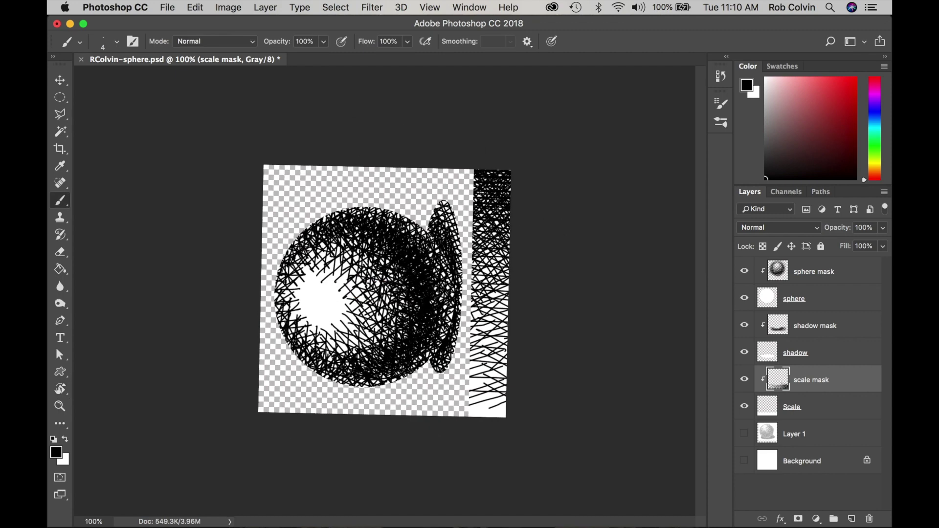
{"action": "mouse_move", "coordinate": [502, 243]}
{"action": "left_mouse_down"}
{"action": "mouse_move", "coordinate": [482, 287]}
{"action": "mouse_move", "coordinate": [500, 334]}
{"action": "mouse_move", "coordinate": [505, 386]}
{"action": "left_mouse_up"}
{"action": "left_click_drag", "start_coordinate": [471, 314], "coordinate": [477, 392]}
{"action": "left_click_drag", "start_coordinate": [471, 377], "coordinate": [471, 395]}
{"action": "key", "text": "Escape"}
- Touch up the right end of the cast shadow on the shadow mask layer, then reselect the sphere mask layer
{"action": "left_click", "coordinate": [781, 277]}
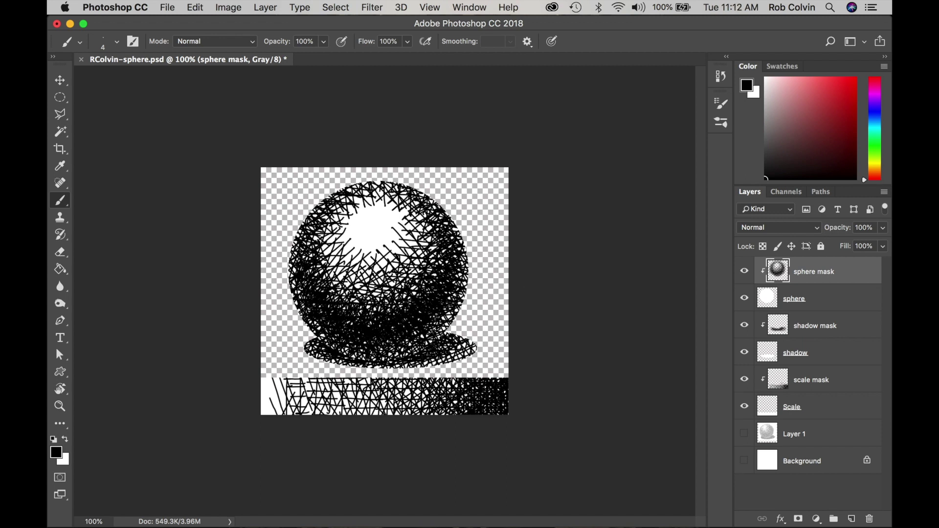
{"action": "left_click", "coordinate": [837, 336]}
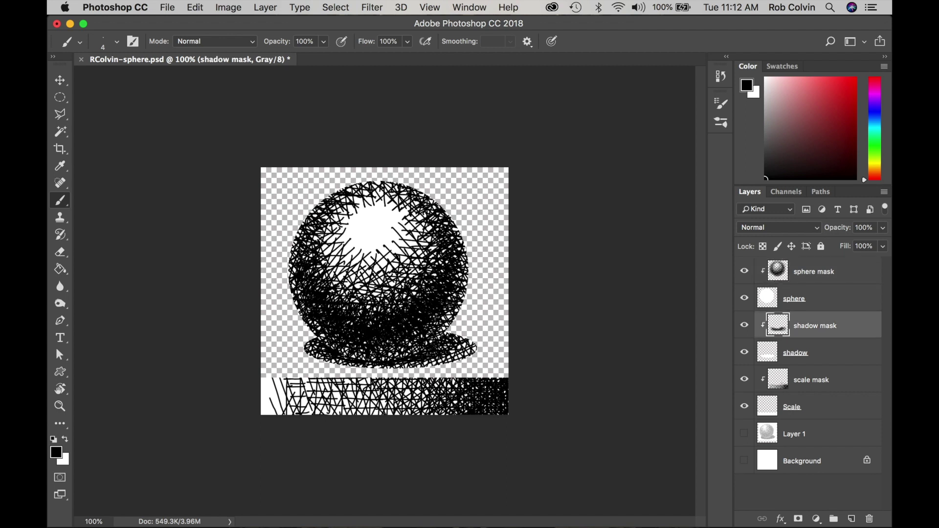
{"action": "left_click_drag", "start_coordinate": [447, 351], "coordinate": [468, 342]}
{"action": "left_click", "coordinate": [777, 271]}
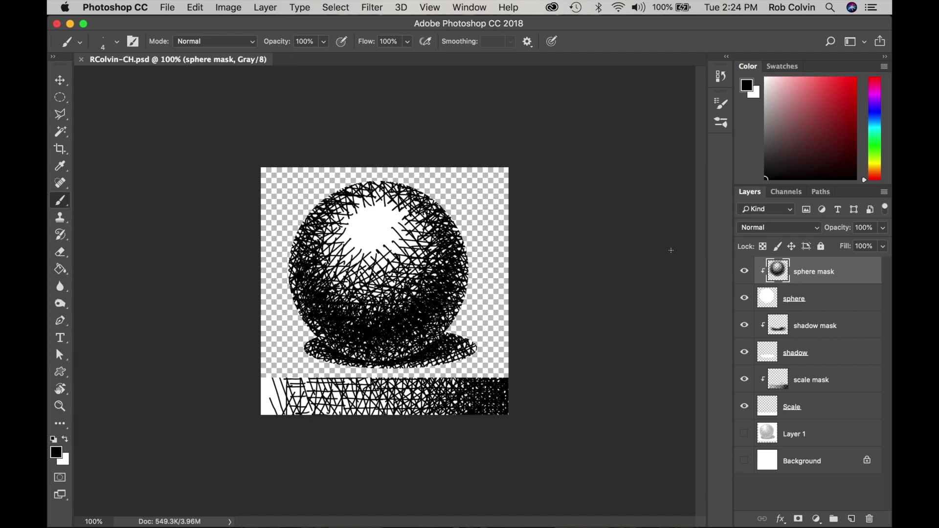
- On the scale mask layer, switch to white and paint hatch strokes at several angles to lighten the value scale's lighter half
{"action": "left_click", "coordinate": [806, 385]}
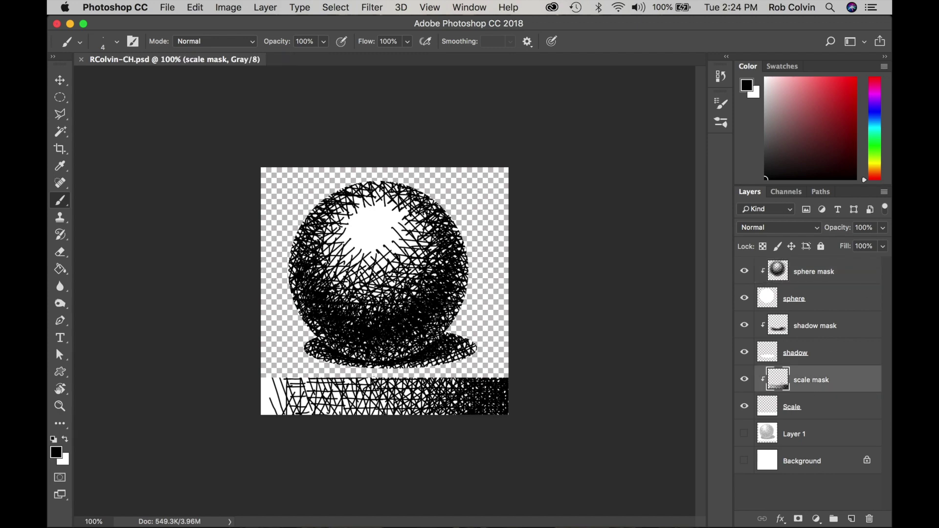
{"action": "key", "text": "x"}
{"action": "mouse_move", "coordinate": [284, 379]}
{"action": "left_mouse_down"}
{"action": "mouse_move", "coordinate": [312, 377]}
{"action": "mouse_move", "coordinate": [311, 399]}
{"action": "left_mouse_up"}
{"action": "left_click_drag", "start_coordinate": [356, 379], "coordinate": [355, 414]}
{"action": "mouse_move", "coordinate": [364, 387]}
{"action": "left_mouse_down"}
{"action": "mouse_move", "coordinate": [364, 410]}
{"action": "mouse_move", "coordinate": [285, 314]}
{"action": "left_mouse_up"}
{"action": "key", "text": "r"}
{"action": "left_click_drag", "start_coordinate": [277, 267], "coordinate": [292, 347]}
{"action": "key", "text": "r"}
{"action": "left_click_drag", "start_coordinate": [553, 210], "coordinate": [531, 406]}
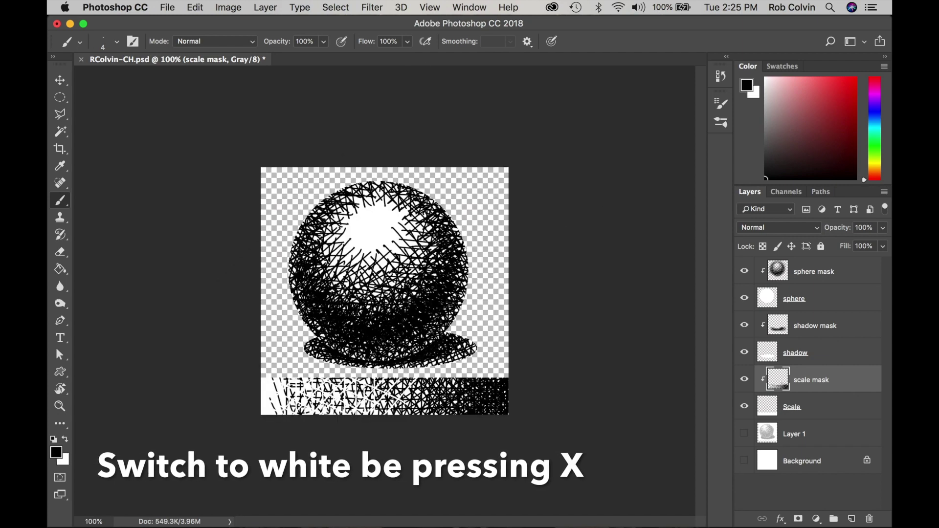
- Add black hatch strokes across and along the lighter half of the value scale, rotating the canvas for the lengthwise ones
{"action": "mouse_move", "coordinate": [339, 378]}
{"action": "left_mouse_down"}
{"action": "mouse_move", "coordinate": [336, 414]}
{"action": "mouse_move", "coordinate": [319, 415]}
{"action": "left_mouse_up"}
{"action": "left_click_drag", "start_coordinate": [304, 378], "coordinate": [300, 415]}
{"action": "left_click_drag", "start_coordinate": [310, 380], "coordinate": [308, 401]}
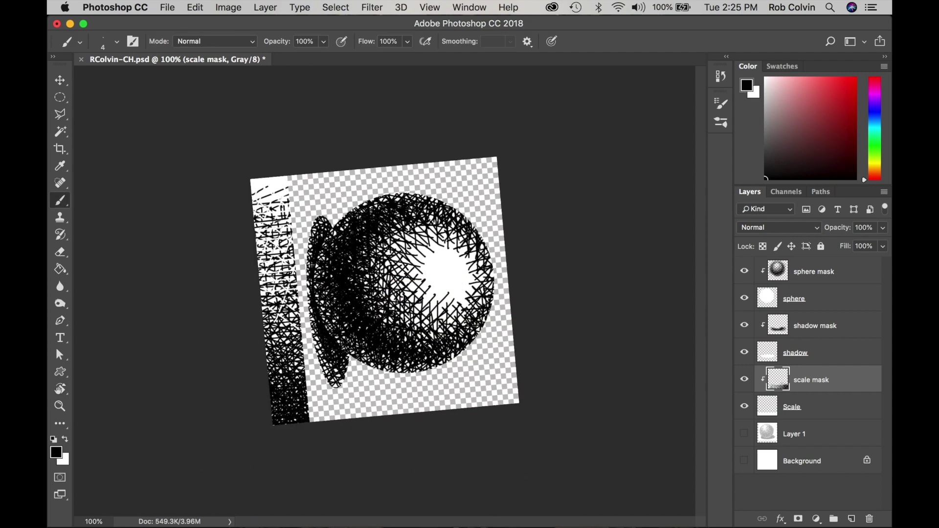
{"action": "left_click_drag", "start_coordinate": [262, 256], "coordinate": [262, 318]}
{"action": "mouse_move", "coordinate": [271, 248]}
{"action": "left_mouse_down"}
{"action": "mouse_move", "coordinate": [270, 304]}
{"action": "mouse_move", "coordinate": [286, 323]}
{"action": "left_mouse_up"}
{"action": "left_click_drag", "start_coordinate": [292, 296], "coordinate": [291, 321]}
{"action": "left_click_drag", "start_coordinate": [257, 221], "coordinate": [257, 268]}
- Soften the lightest end of the value scale with a short white stroke, and reset the canvas rotation
{"action": "key", "text": "x"}
{"action": "left_click_drag", "start_coordinate": [285, 196], "coordinate": [275, 200]}
{"action": "key", "text": "Escape"}
- Switch back to black and draw sparse hatch strokes across the light end of the value scale
{"action": "key", "text": "x"}
{"action": "left_click_drag", "start_coordinate": [276, 377], "coordinate": [276, 415]}
{"action": "mouse_move", "coordinate": [281, 377]}
{"action": "left_mouse_down"}
{"action": "mouse_move", "coordinate": [280, 414]}
{"action": "mouse_move", "coordinate": [305, 415]}
{"action": "left_mouse_up"}
{"action": "left_click_drag", "start_coordinate": [295, 379], "coordinate": [295, 415]}
{"action": "left_click_drag", "start_coordinate": [288, 384], "coordinate": [287, 415]}
{"action": "left_click_drag", "start_coordinate": [327, 377], "coordinate": [327, 415]}
- Rotate the canvas and draw parallel lengthwise strokes over the light end of the value scale, then reset the rotation
{"action": "mouse_move", "coordinate": [426, 381]}
{"action": "left_mouse_down"}
{"action": "mouse_move", "coordinate": [423, 414]}
{"action": "mouse_move", "coordinate": [265, 343]}
{"action": "left_mouse_up"}
{"action": "key", "text": "r"}
{"action": "left_click_drag", "start_coordinate": [251, 192], "coordinate": [256, 249]}
{"action": "left_click_drag", "start_coordinate": [260, 191], "coordinate": [266, 242]}
{"action": "left_click_drag", "start_coordinate": [274, 191], "coordinate": [280, 242]}
{"action": "left_click_drag", "start_coordinate": [284, 190], "coordinate": [290, 252]}
{"action": "key", "text": "Escape"}
- Switch to white and break up the hatching with strokes across the lighter half of the value scale
{"action": "key", "text": "x"}
{"action": "left_click_drag", "start_coordinate": [317, 378], "coordinate": [317, 399]}
{"action": "left_click_drag", "start_coordinate": [298, 395], "coordinate": [298, 415]}
{"action": "left_click_drag", "start_coordinate": [330, 397], "coordinate": [330, 415]}
{"action": "left_click_drag", "start_coordinate": [306, 379], "coordinate": [306, 393]}
{"action": "left_click_drag", "start_coordinate": [321, 378], "coordinate": [321, 415]}
{"action": "left_click_drag", "start_coordinate": [363, 382], "coordinate": [363, 415]}
- Select the sphere mask layer and begin saving the finished drawing with Save As
{"action": "key", "text": "alt+period"}
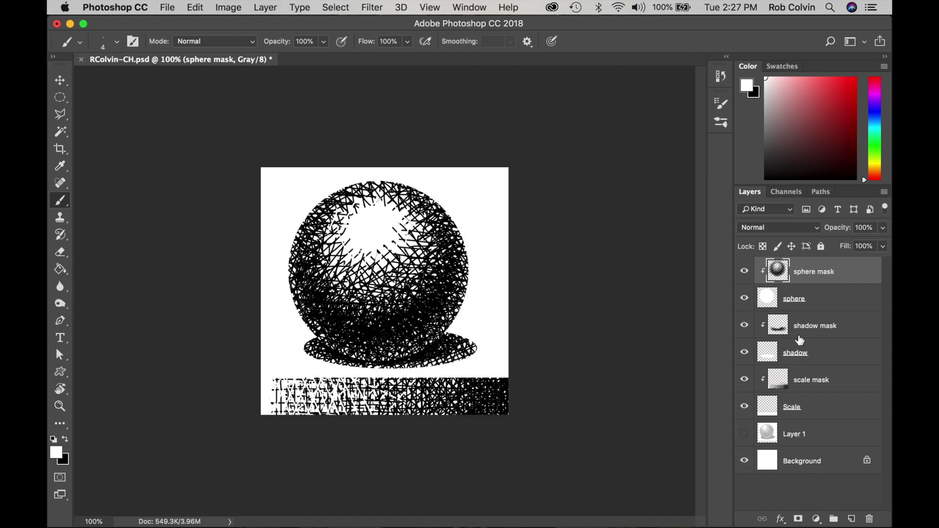
{"action": "left_click", "coordinate": [168, 7]}
{"action": "left_click", "coordinate": [194, 144]}
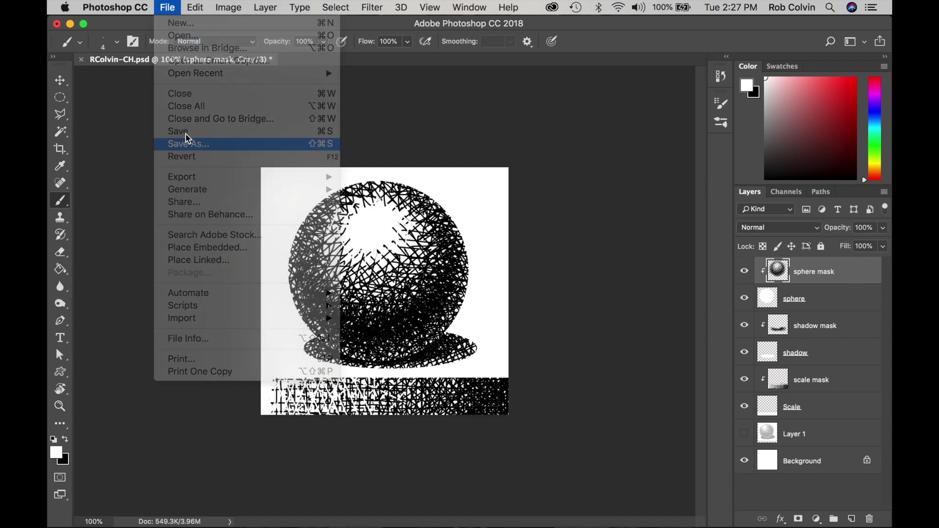